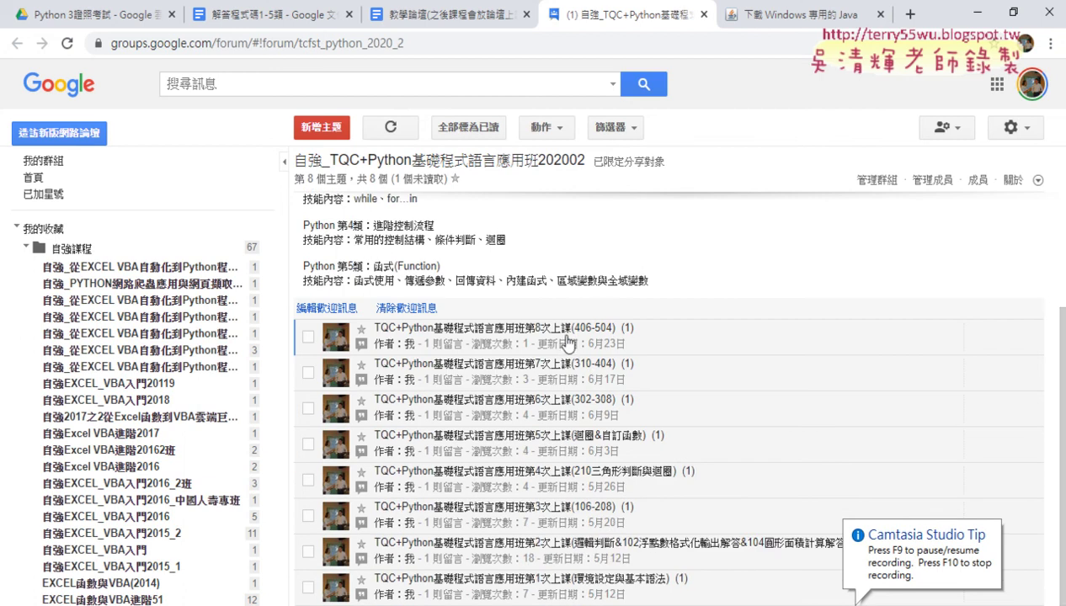
Step: Open the forum topic 'TQC+Python基礎程式語言應用班第8次上課(406-504)' in Google Groups
click(560, 330)
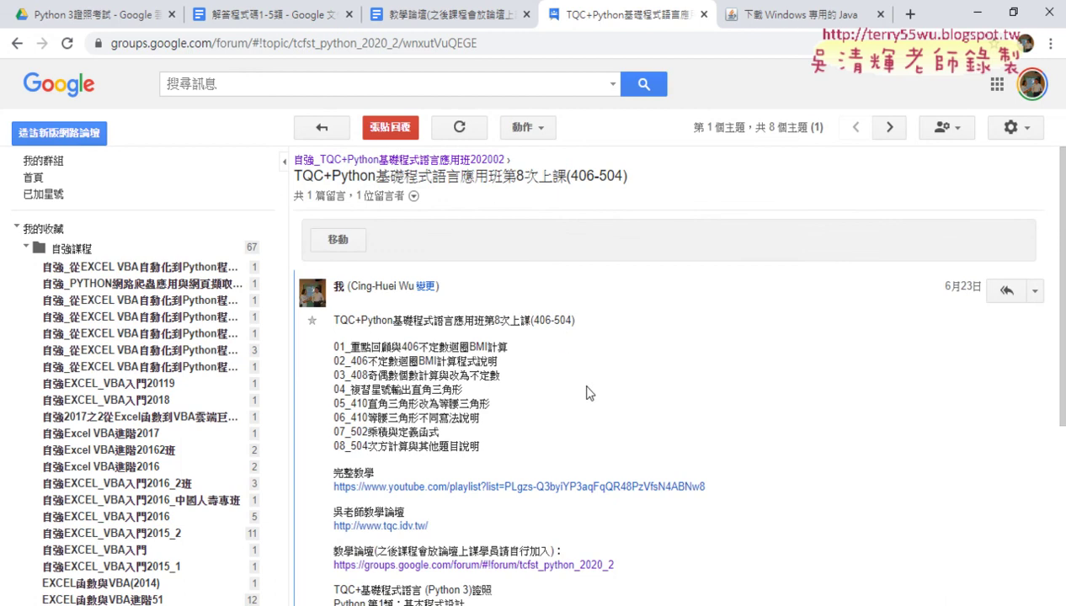
drag(402, 347, 508, 348)
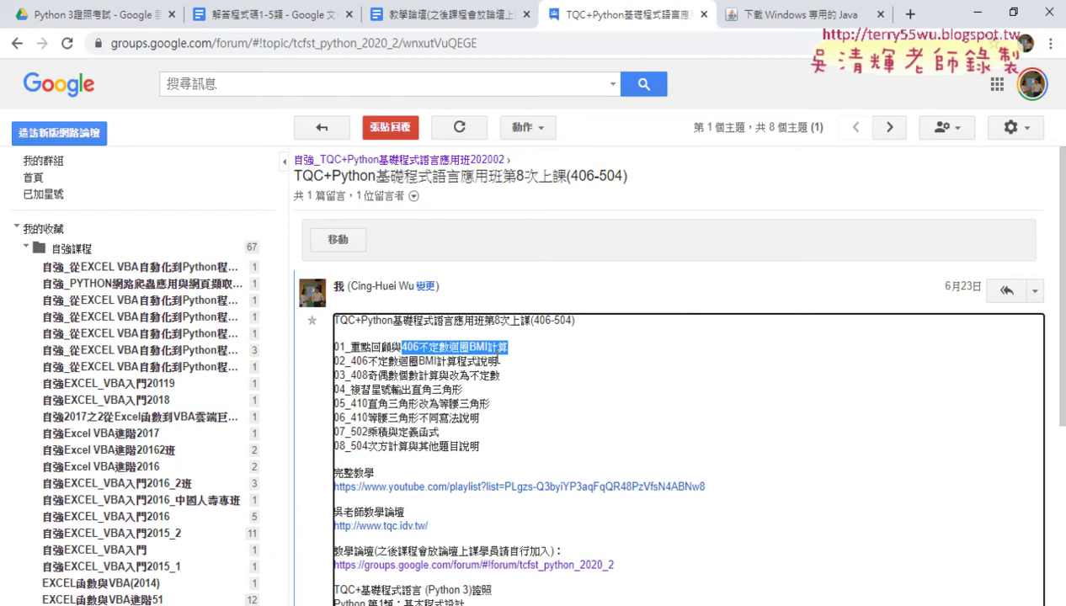
click(513, 349)
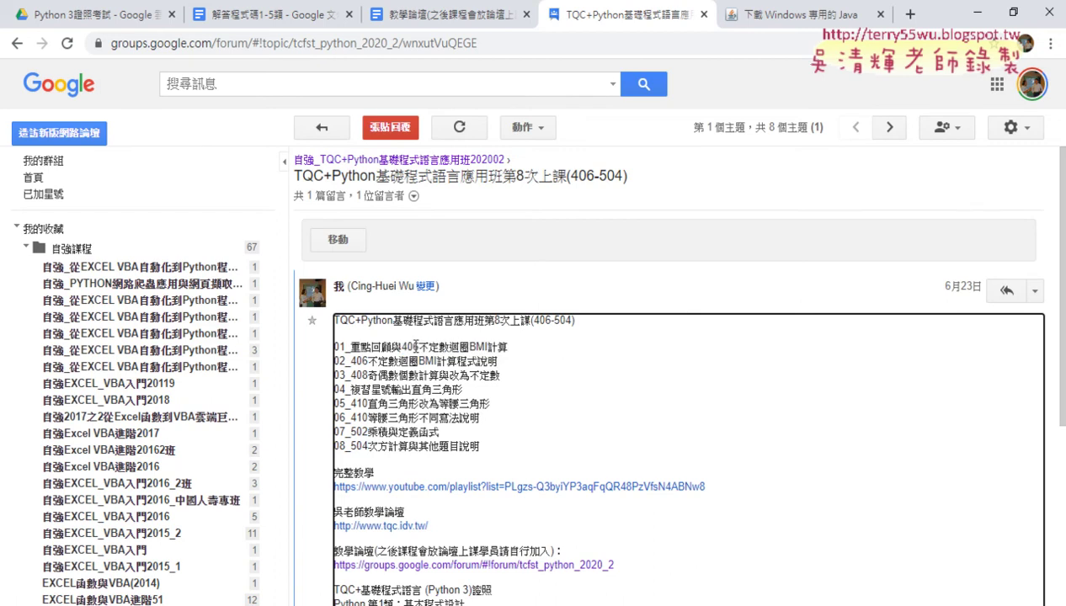
drag(412, 346, 450, 347)
drag(508, 347, 450, 347)
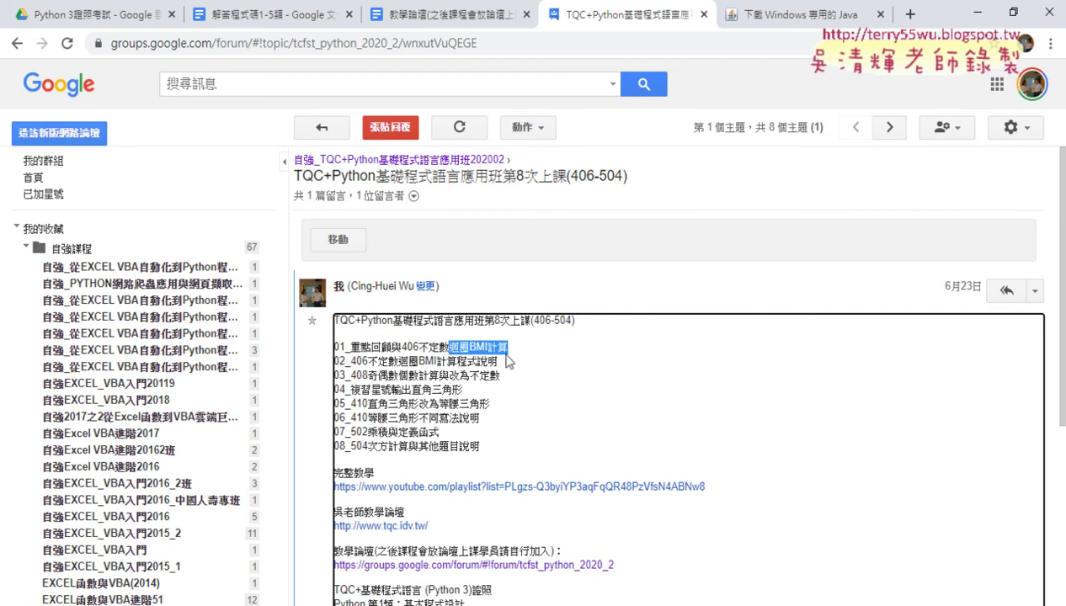
click(505, 346)
drag(470, 346, 509, 346)
click(351, 376)
drag(351, 377, 439, 376)
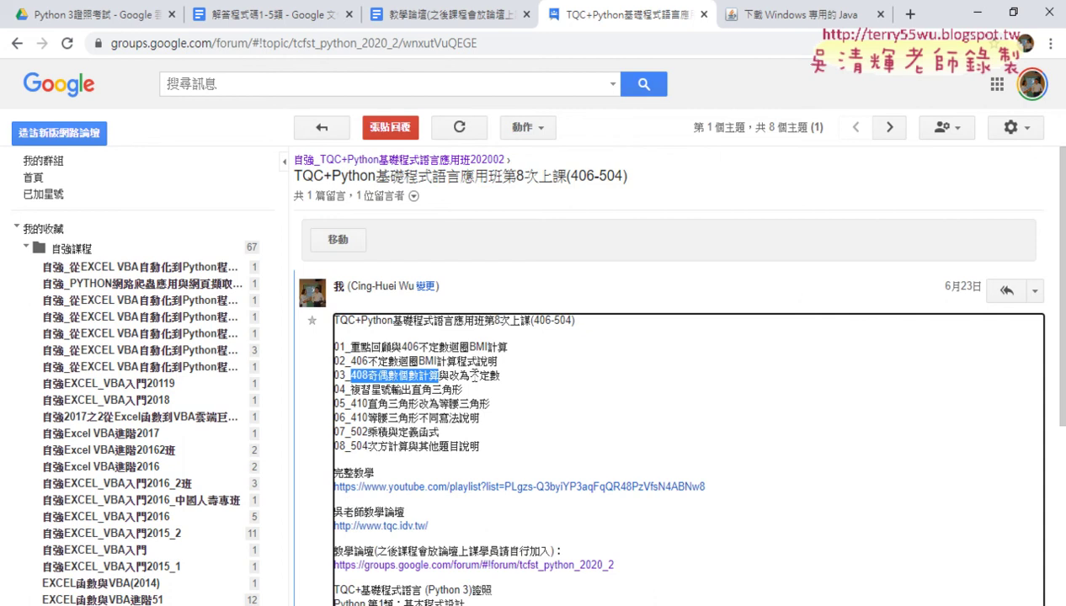
click(471, 383)
drag(471, 381, 502, 381)
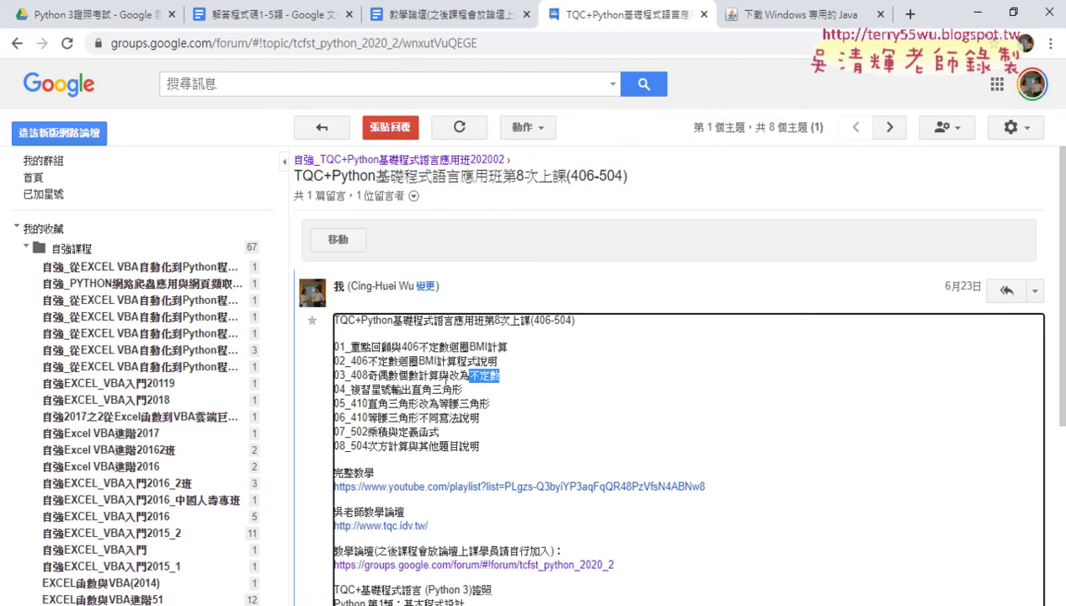
drag(412, 390, 464, 390)
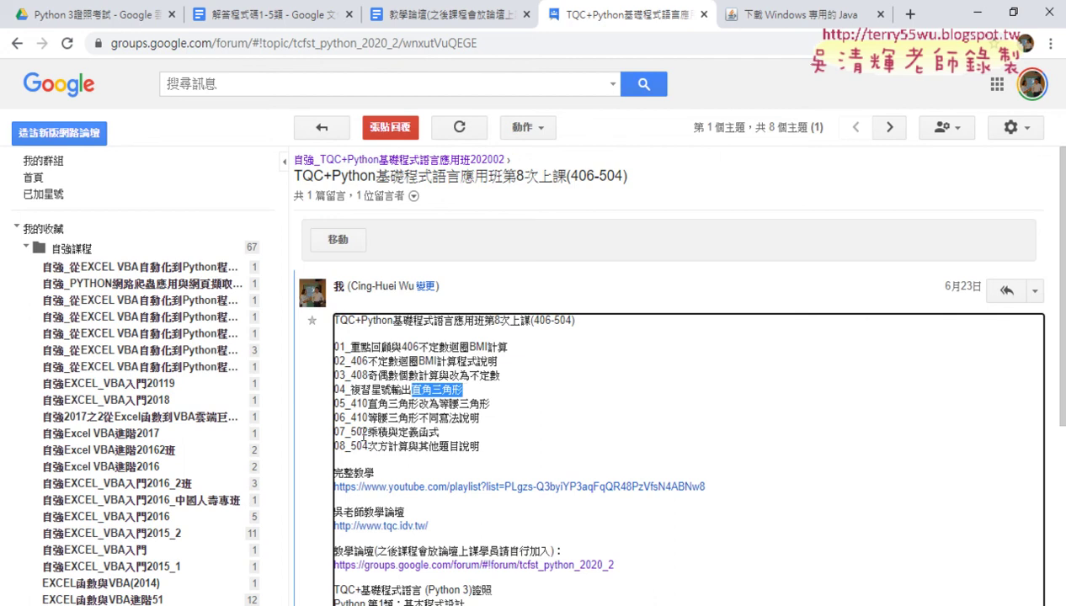
drag(351, 432, 389, 433)
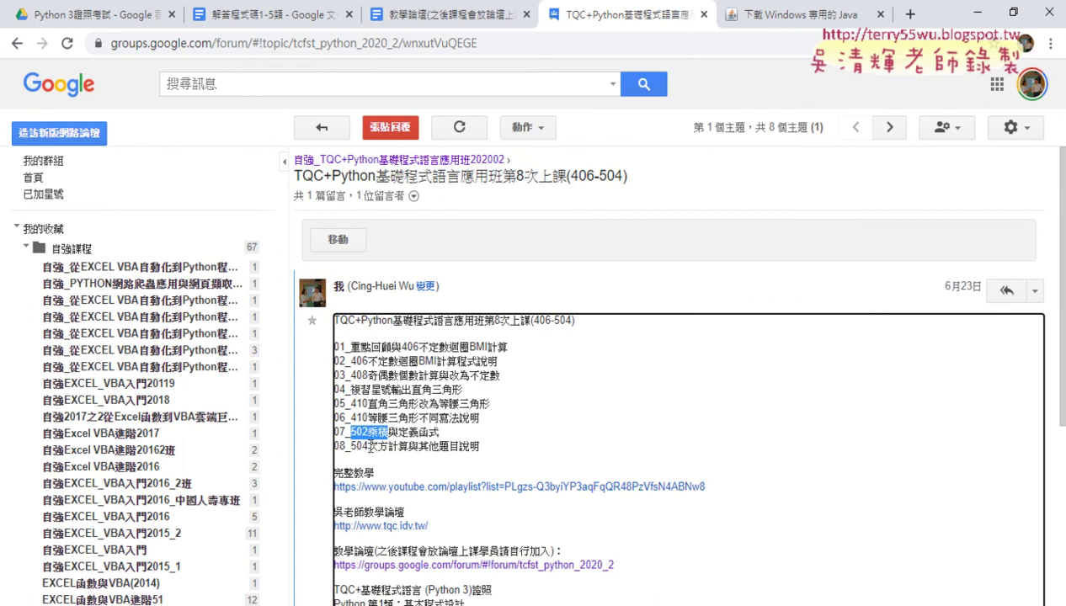
drag(367, 446, 408, 447)
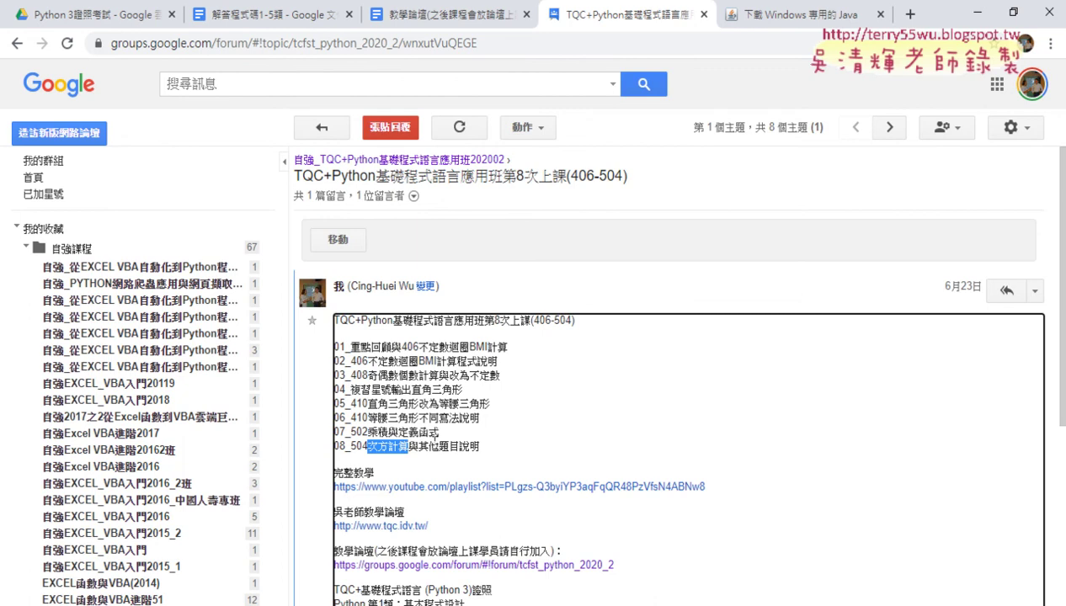
Step: Open the complete class video playlist, then open the 試題第5類 document from the Drive exam folder
click(529, 489)
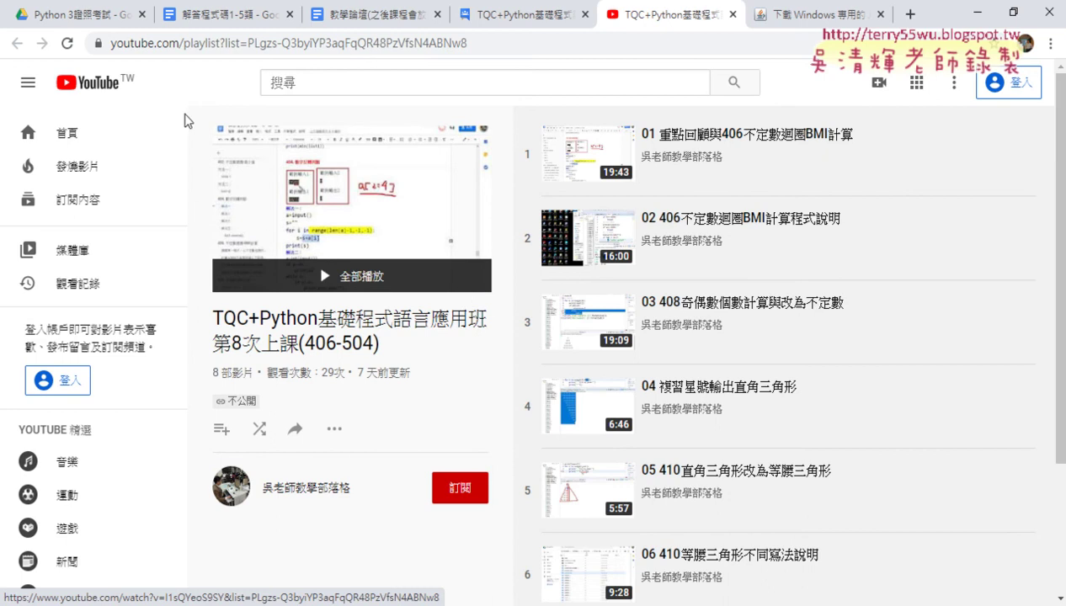
click(114, 23)
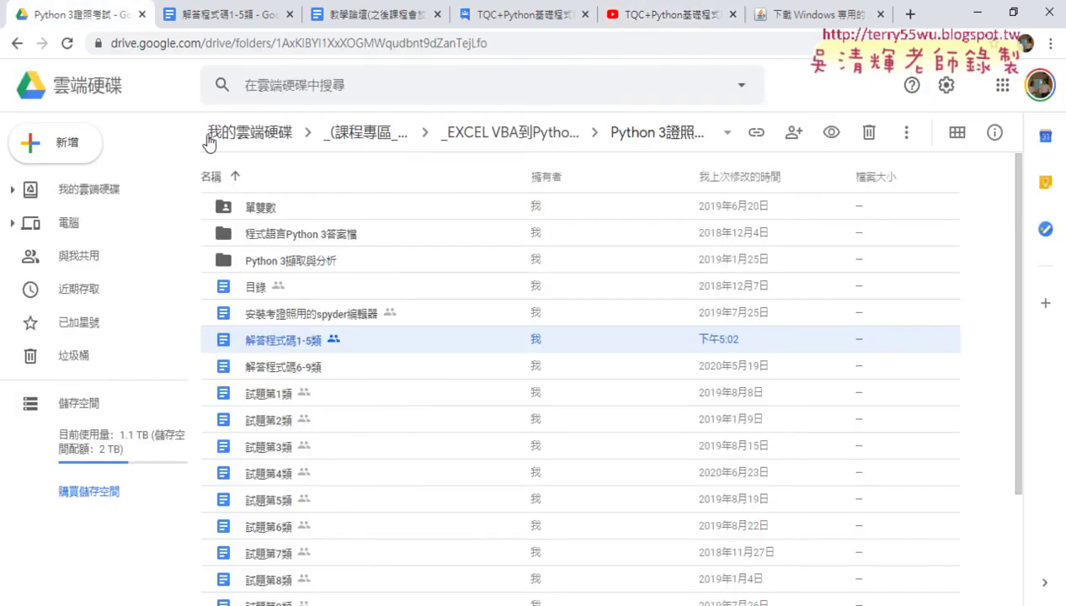
click(281, 503)
double_click(281, 502)
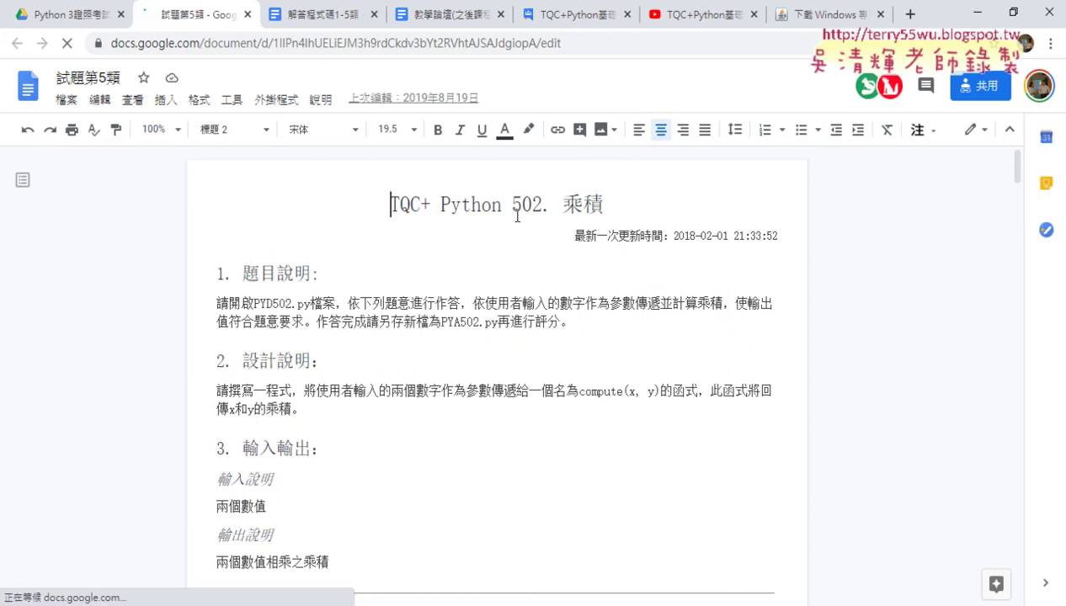
scroll(569, 273, down, 2)
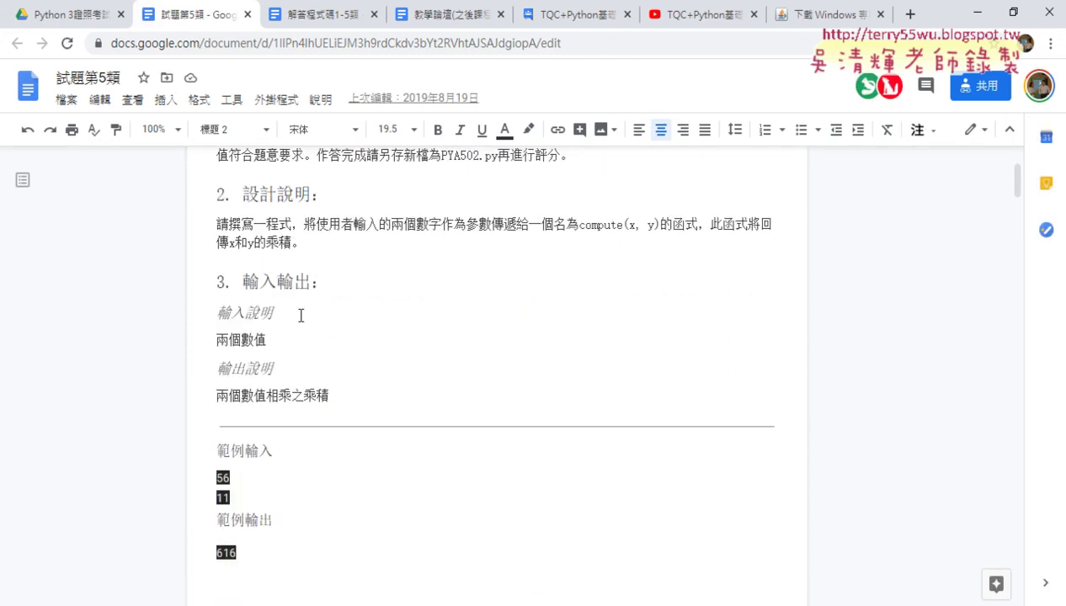
scroll(300, 312, down, 1)
scroll(366, 309, up, 1)
scroll(367, 312, up, 1)
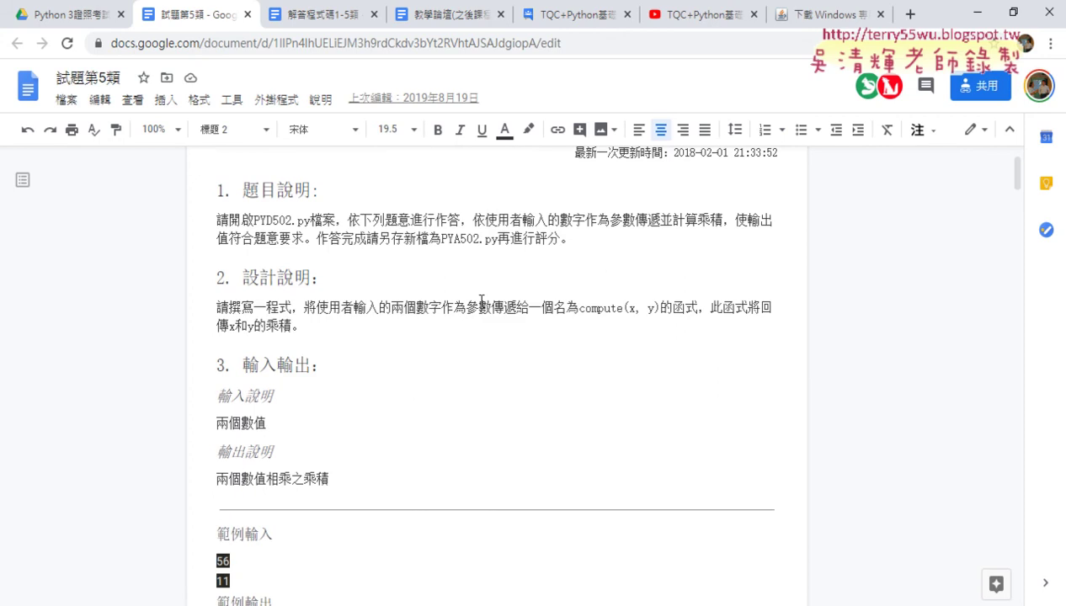
drag(580, 310, 655, 312)
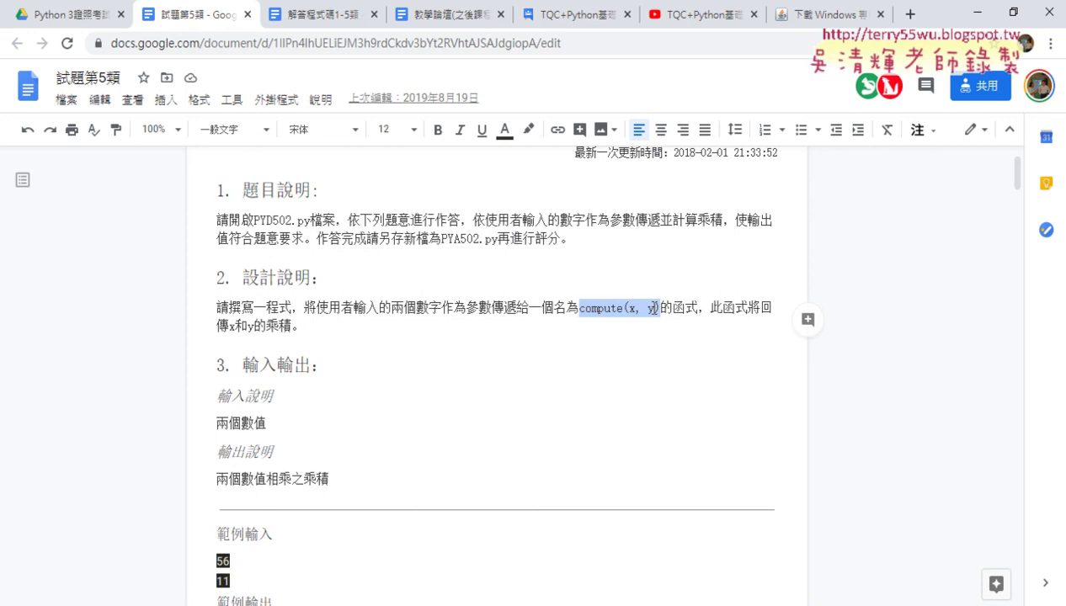
scroll(444, 284, down, 3)
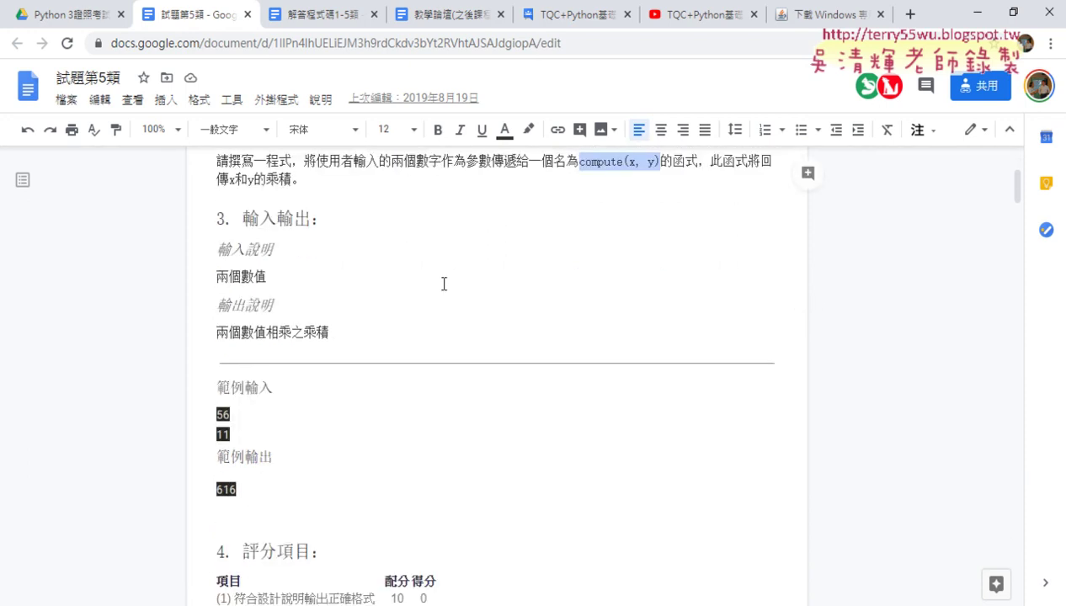
scroll(322, 362, down, 2)
scroll(322, 363, down, 3)
scroll(323, 362, down, 3)
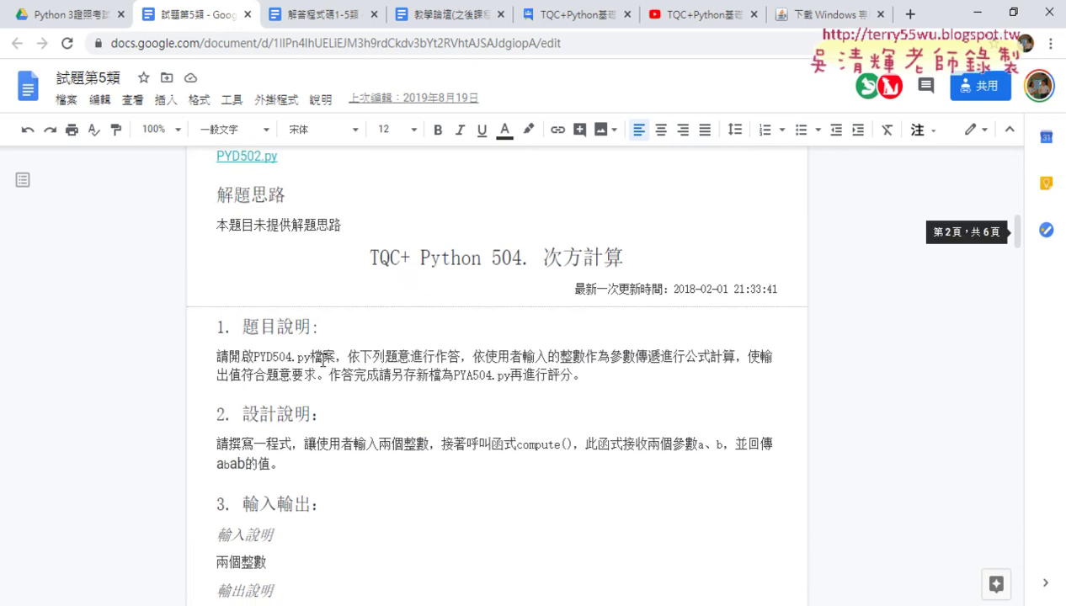
scroll(323, 362, down, 2)
scroll(323, 363, down, 3)
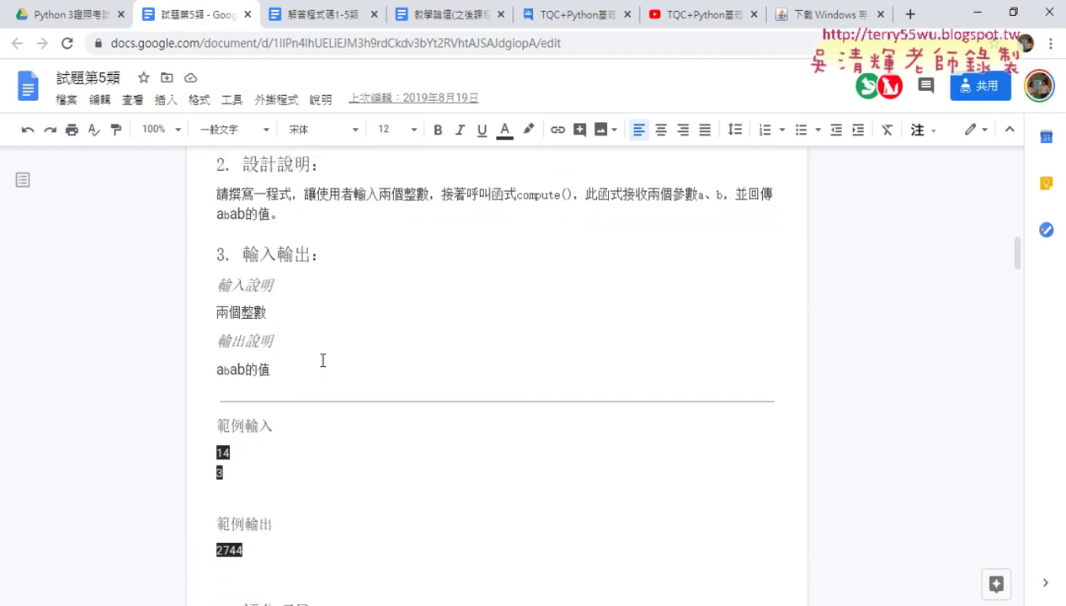
scroll(322, 360, down, 2)
scroll(322, 361, down, 1)
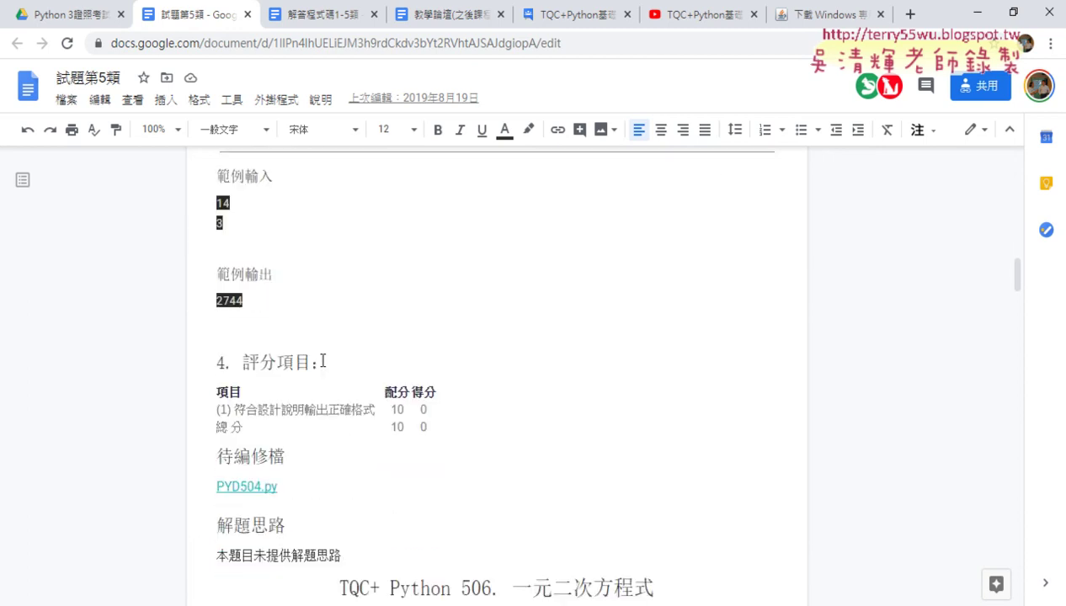
scroll(323, 362, down, 3)
scroll(322, 362, down, 1)
scroll(323, 361, down, 1)
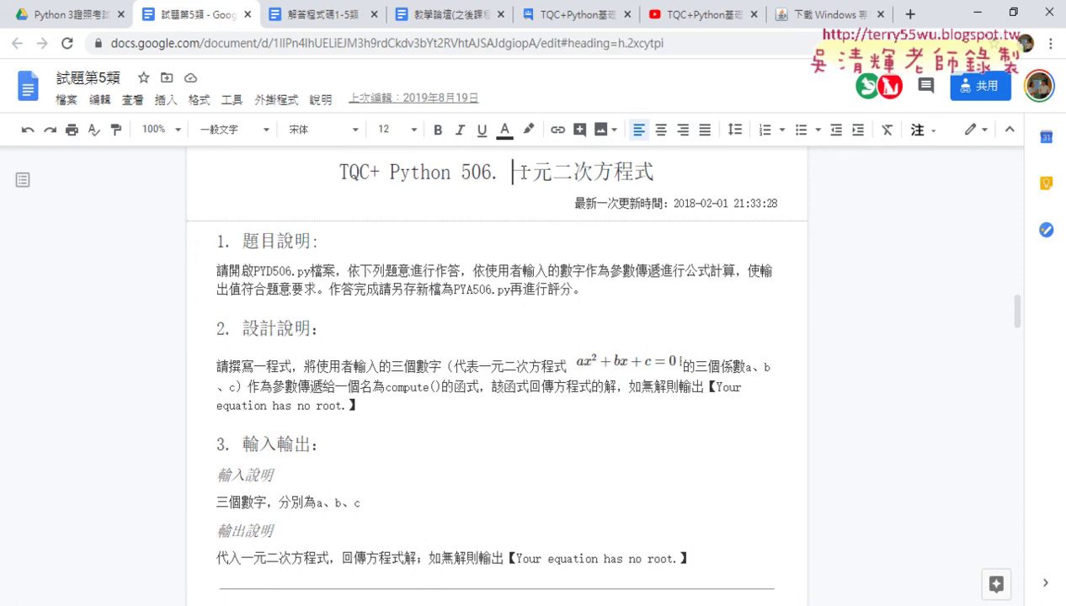
drag(509, 173, 651, 173)
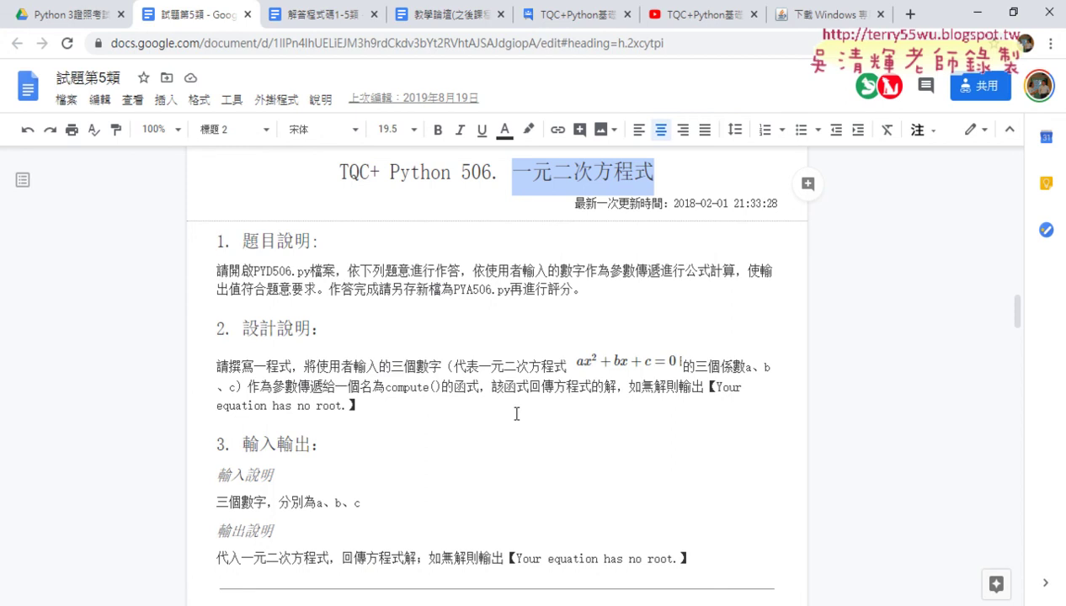
scroll(553, 413, down, 1)
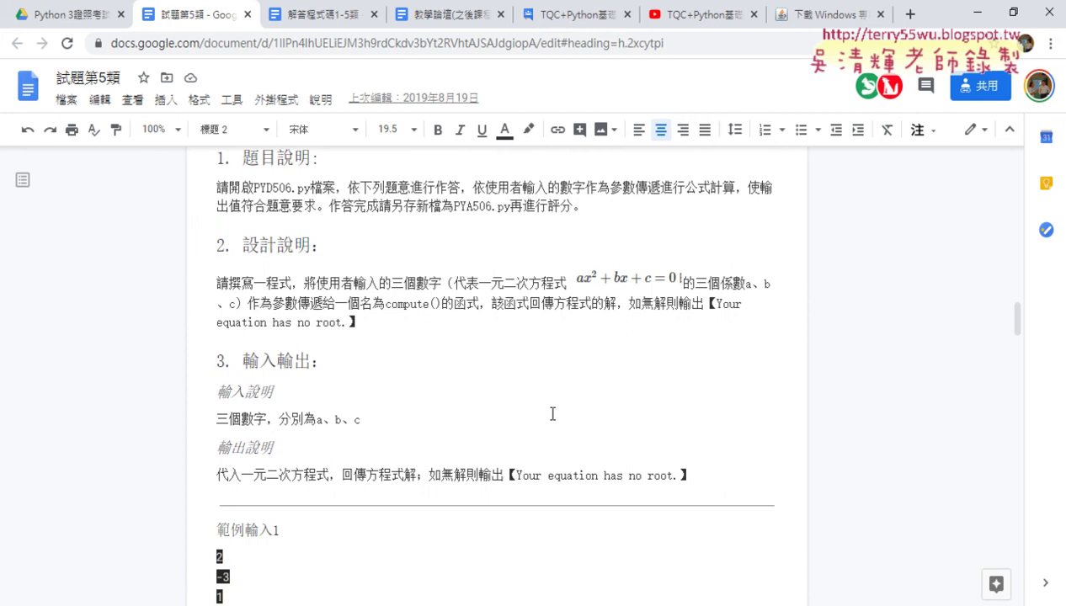
scroll(553, 414, down, 1)
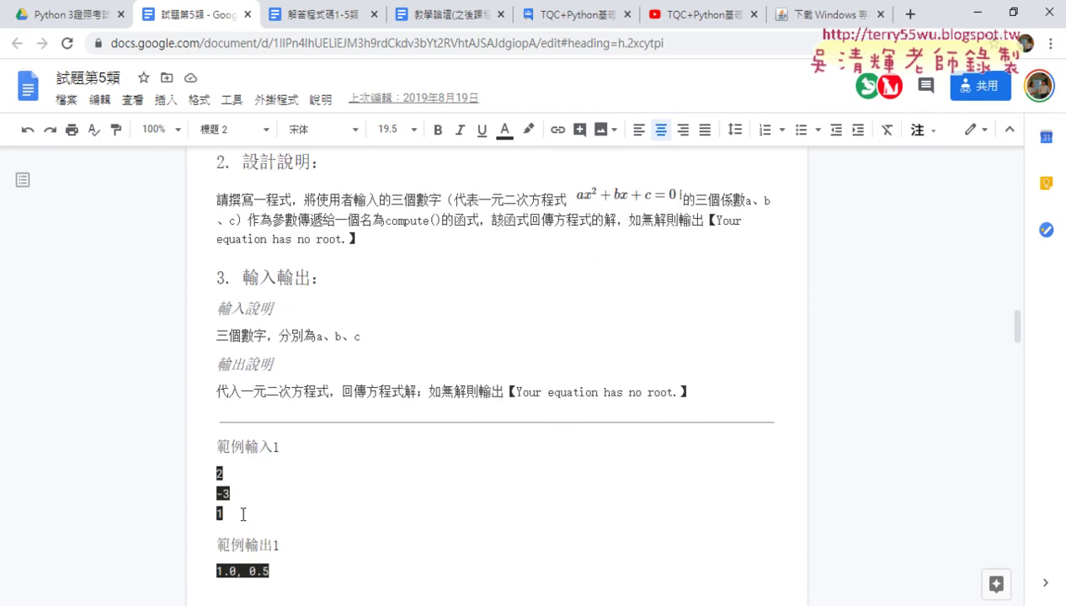
mouse_move(237, 572)
mouse_down()
mouse_move(212, 574)
mouse_move(249, 572)
mouse_up()
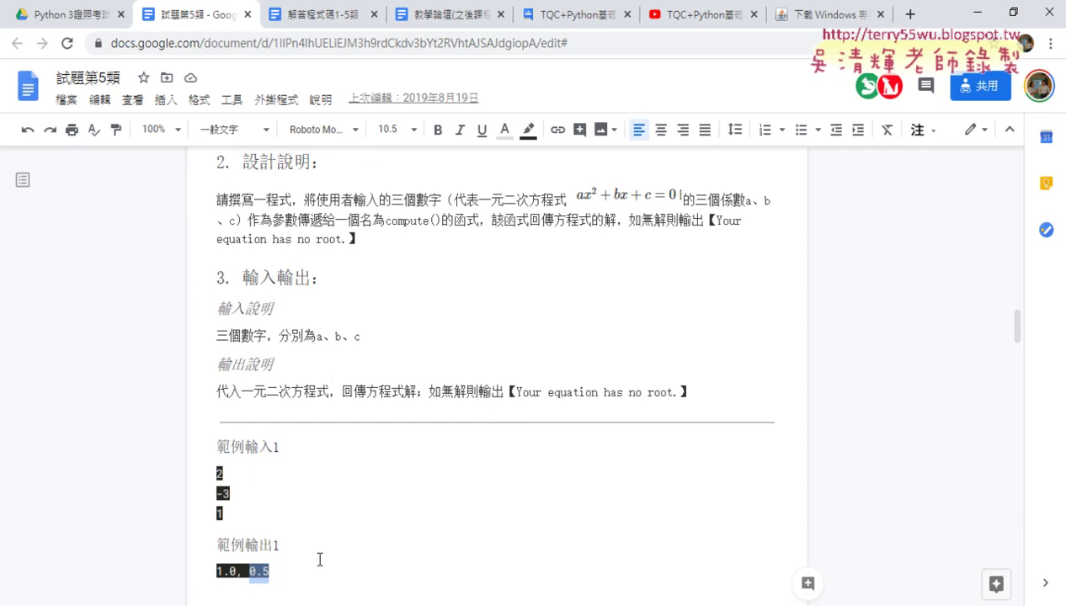
scroll(318, 560, up, 2)
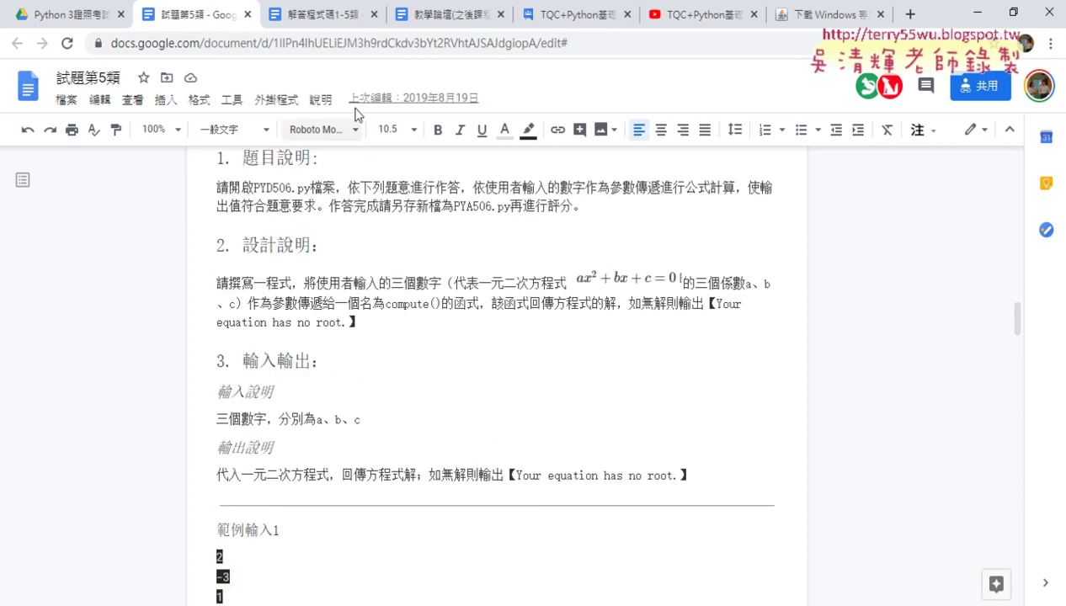
Step: In the 解答程式碼1-5類 document, scroll to the 506 D=b²−4ac formula image and select it
click(328, 16)
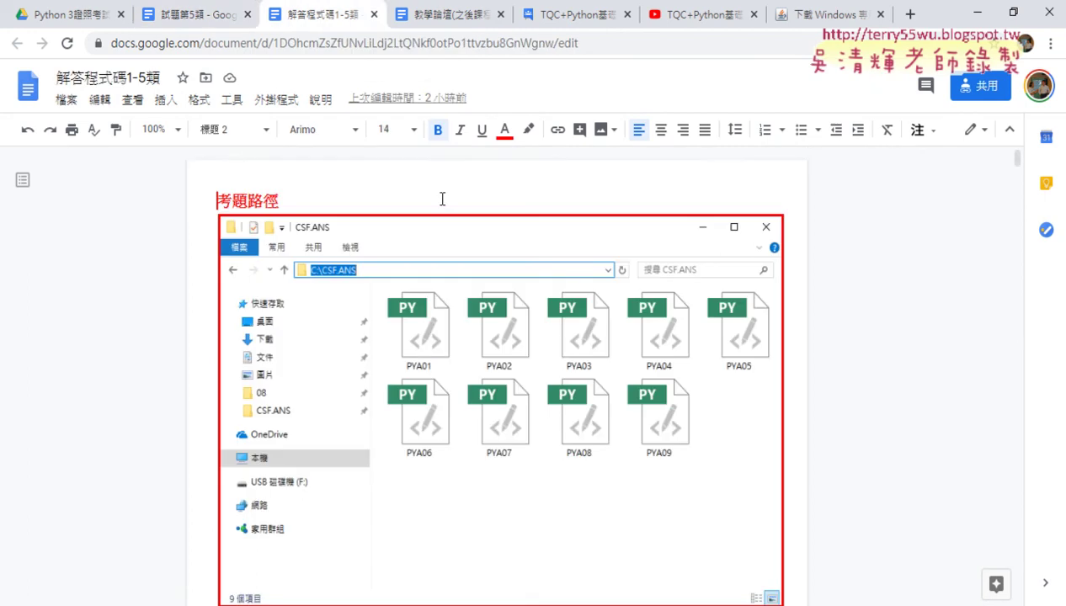
drag(1018, 160, 1014, 511)
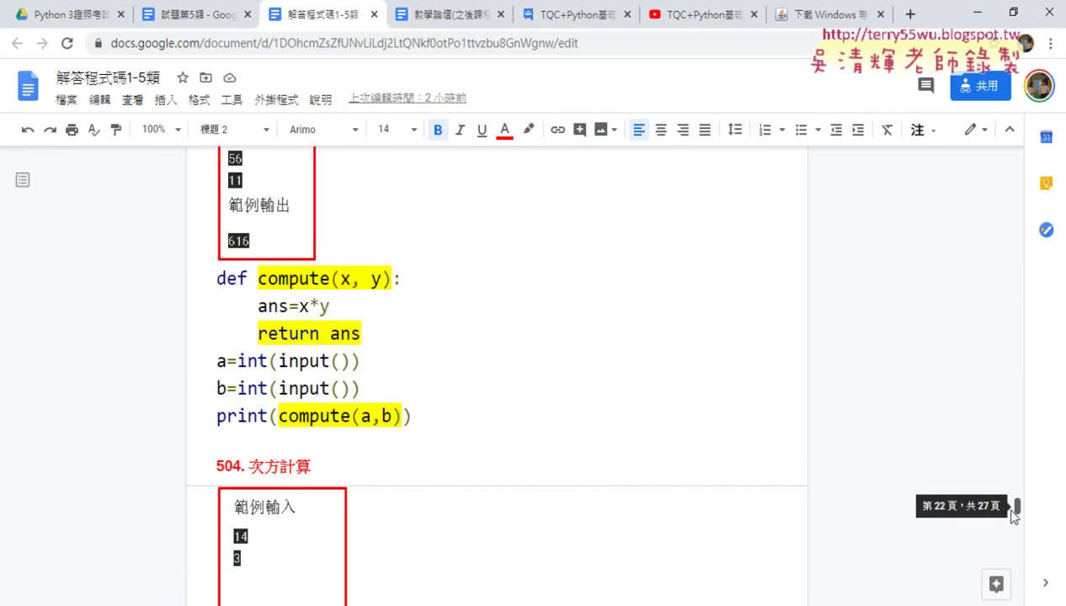
scroll(654, 310, down, 5)
scroll(656, 307, down, 5)
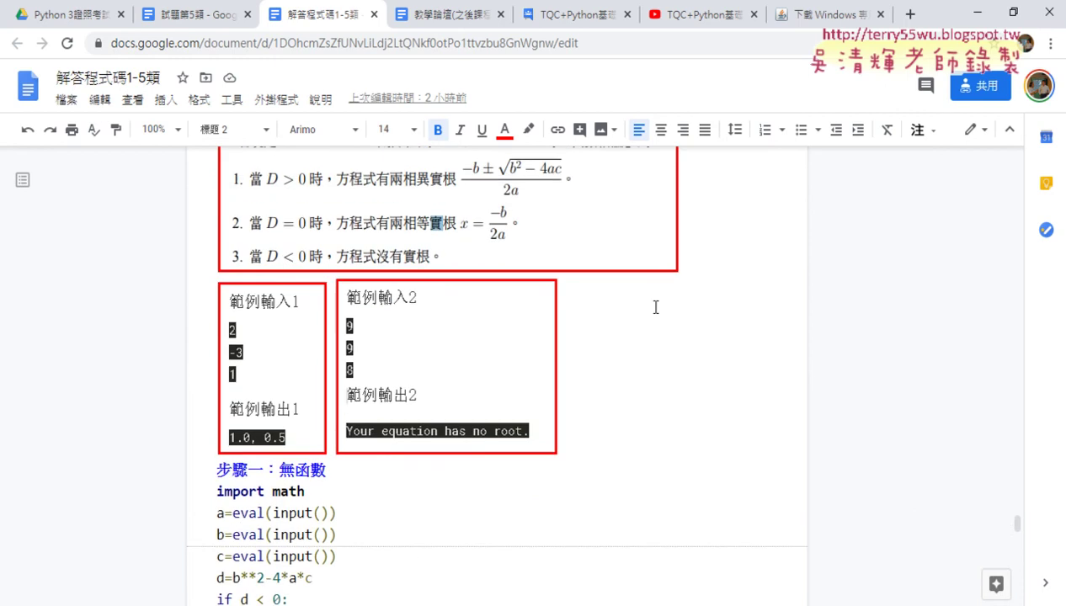
scroll(656, 308, up, 3)
click(349, 220)
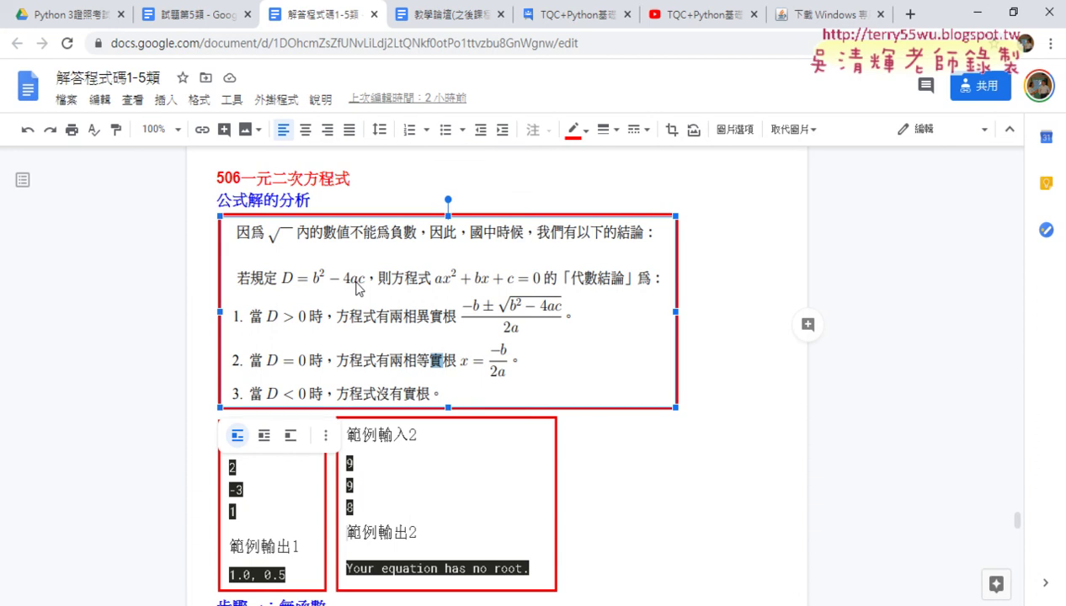
Step: In red ink, underline D > 0, circle the two-root formula, and bracket sample input 2, -3, 1 with an arrow to D
drag(353, 298, 371, 289)
drag(263, 331, 310, 331)
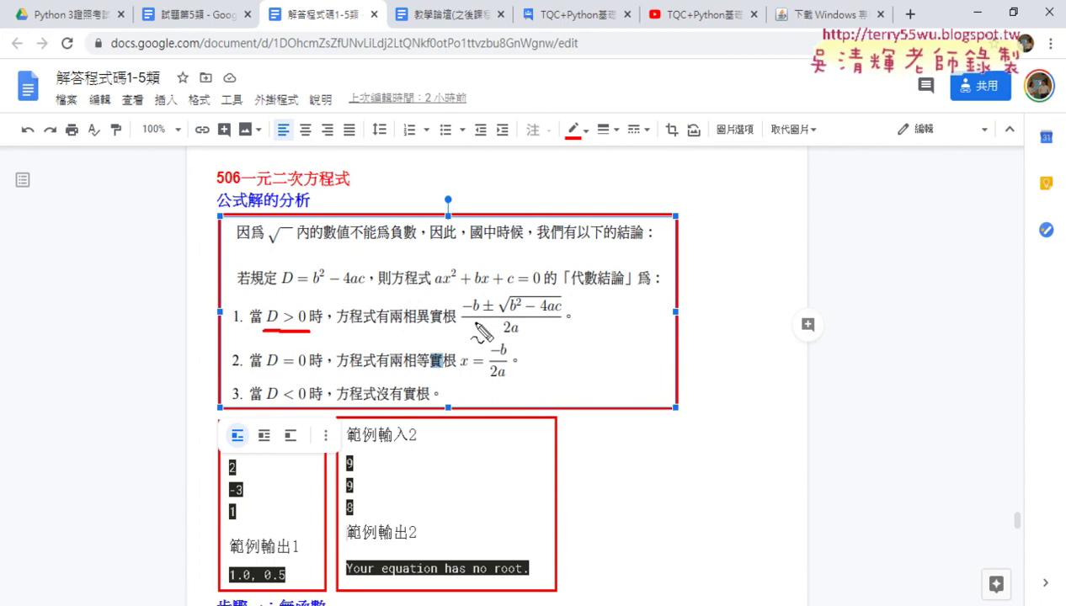
mouse_move(488, 346)
mouse_down()
mouse_move(455, 330)
mouse_move(543, 291)
mouse_move(561, 331)
mouse_move(493, 337)
mouse_move(487, 308)
mouse_up()
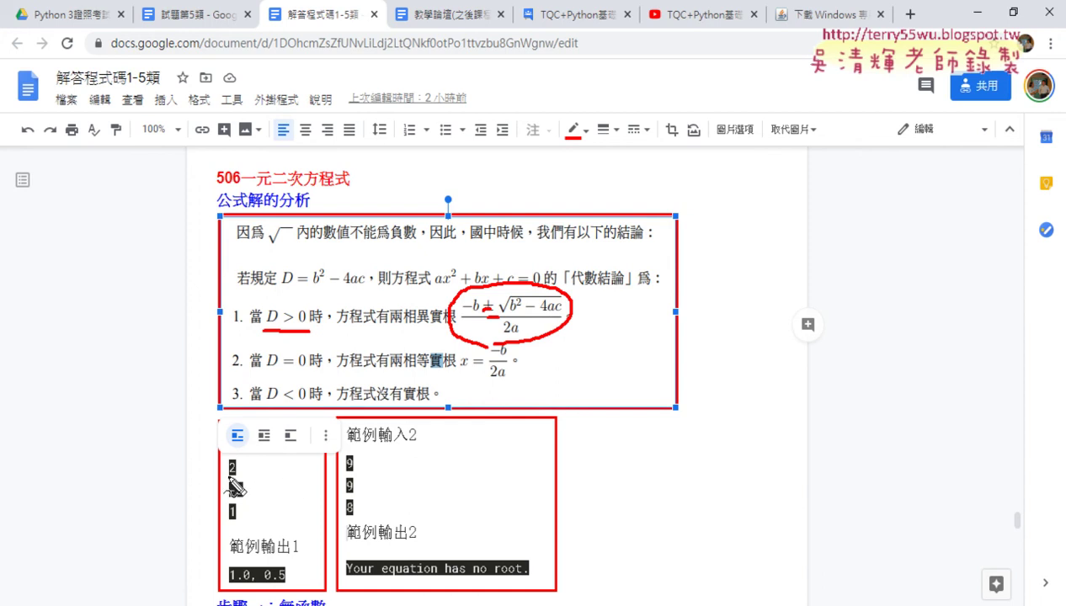
drag(228, 476, 244, 520)
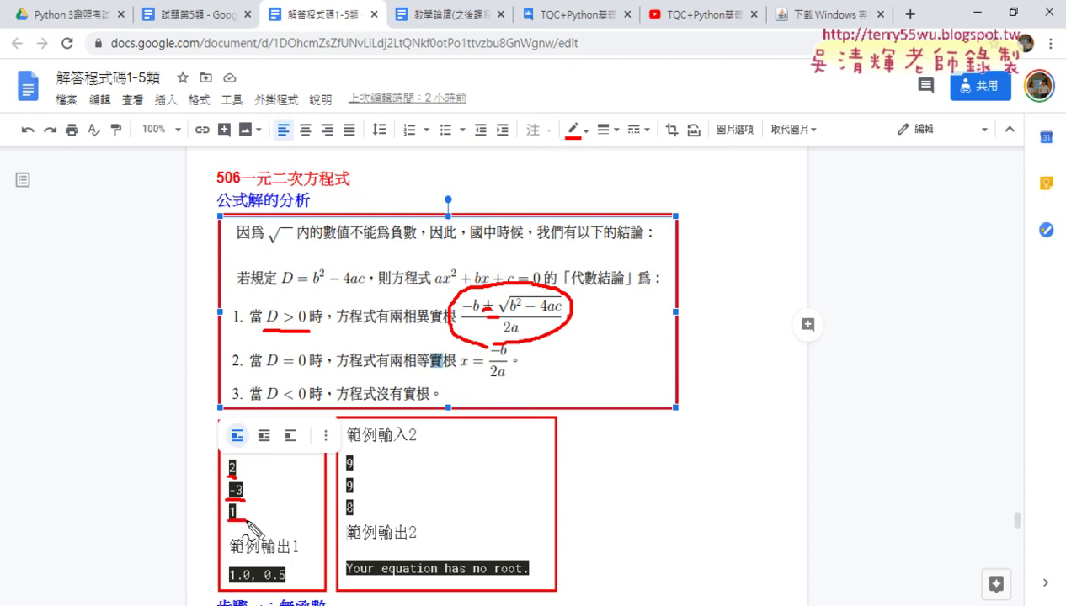
drag(236, 532, 250, 501)
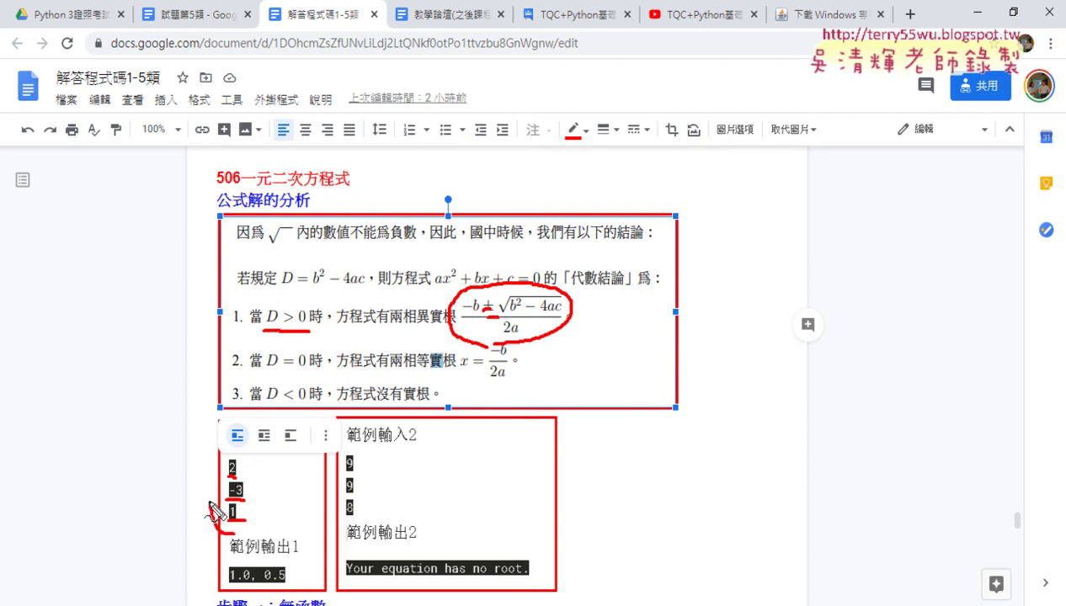
mouse_move(209, 460)
mouse_down()
mouse_move(305, 243)
mouse_move(373, 292)
mouse_move(297, 285)
mouse_move(291, 296)
mouse_up()
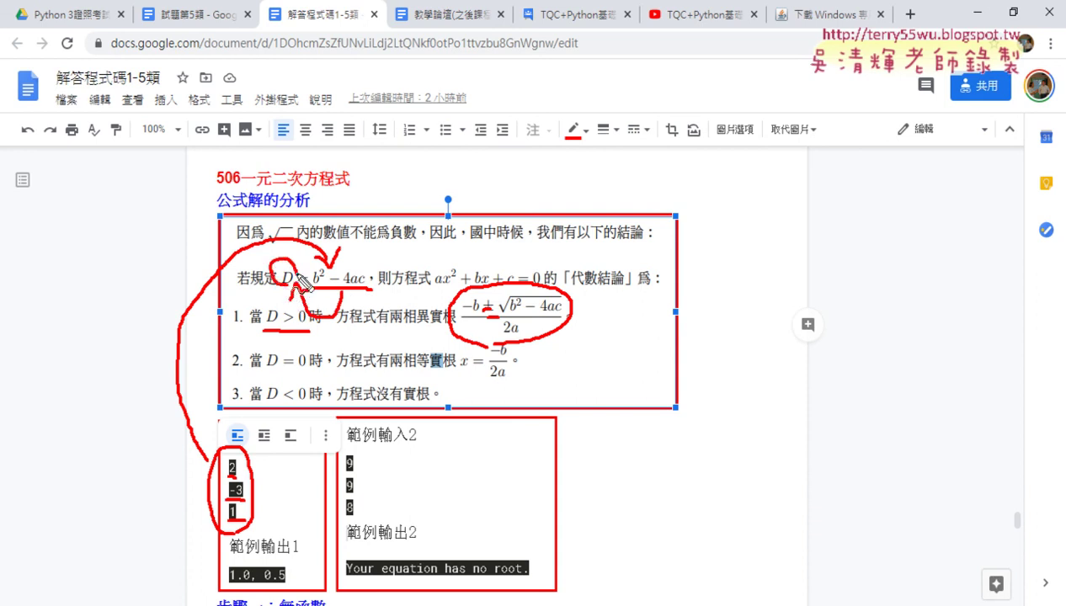
Step: Reinforce the D > 0 underline, mark the ± and 2a in the root formula, and underline outputs 1.0 and 0.5
mouse_move(263, 332)
mouse_down()
mouse_move(310, 330)
mouse_move(305, 343)
mouse_up()
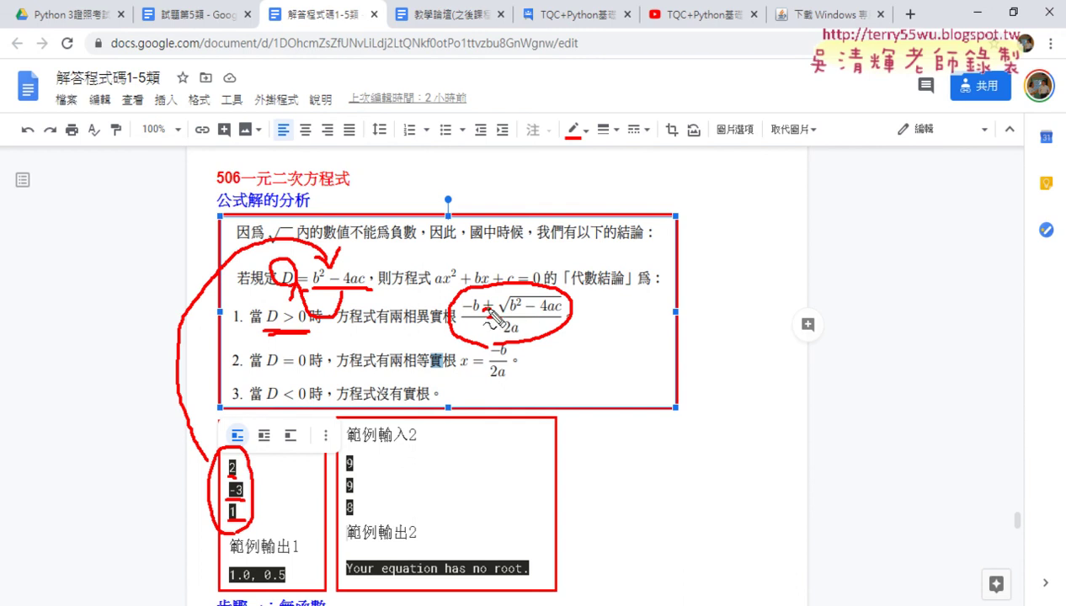
drag(484, 317, 496, 317)
drag(232, 586, 251, 587)
drag(266, 582, 288, 583)
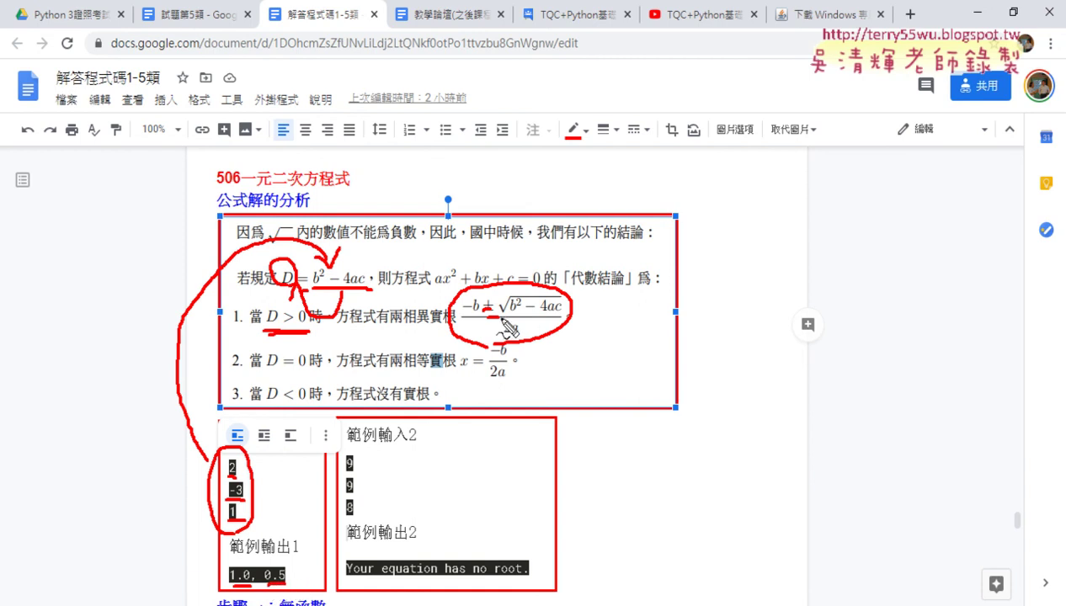
drag(488, 336, 501, 334)
Step: Mark D > 0, circle x = -b/2a, underline 實根 and the no-root sample output, then clear all red ink
drag(274, 323, 316, 322)
mouse_move(505, 389)
mouse_down()
mouse_move(455, 364)
mouse_move(529, 339)
mouse_move(531, 381)
mouse_move(509, 389)
mouse_up()
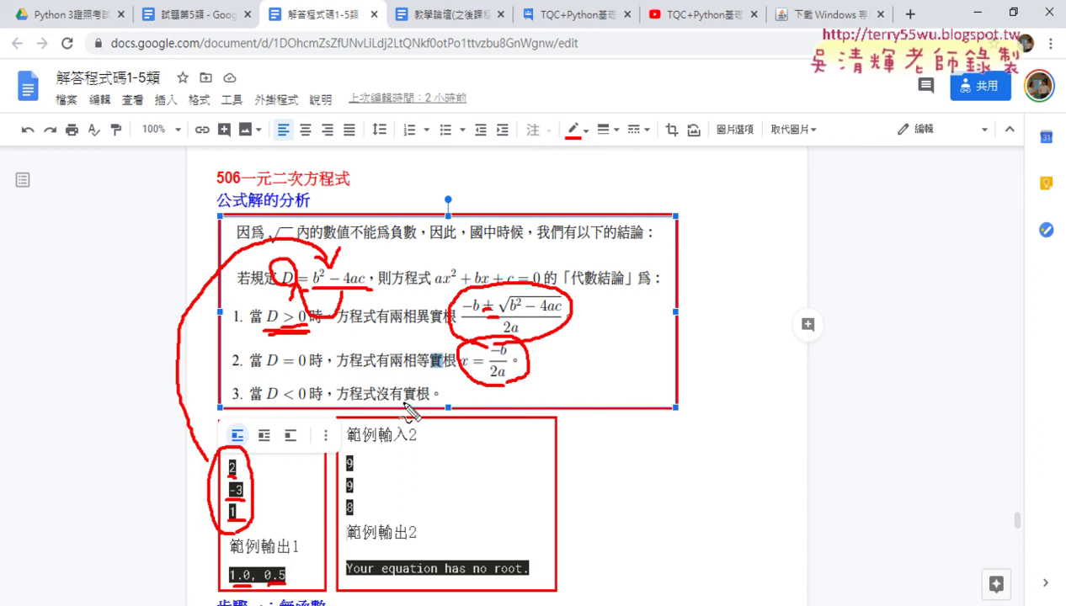
drag(404, 401, 428, 403)
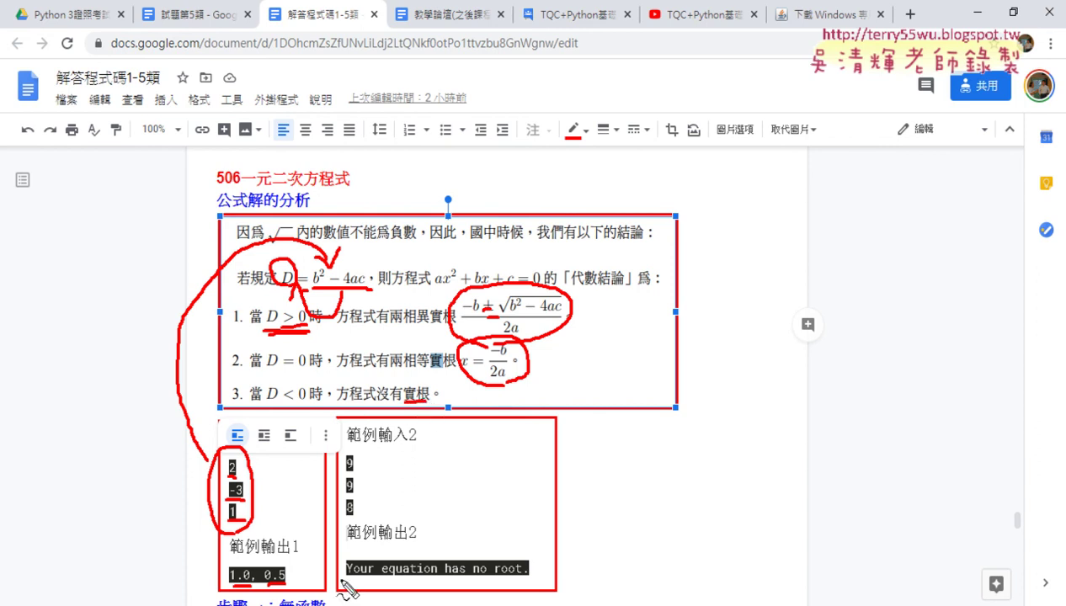
drag(347, 579, 530, 580)
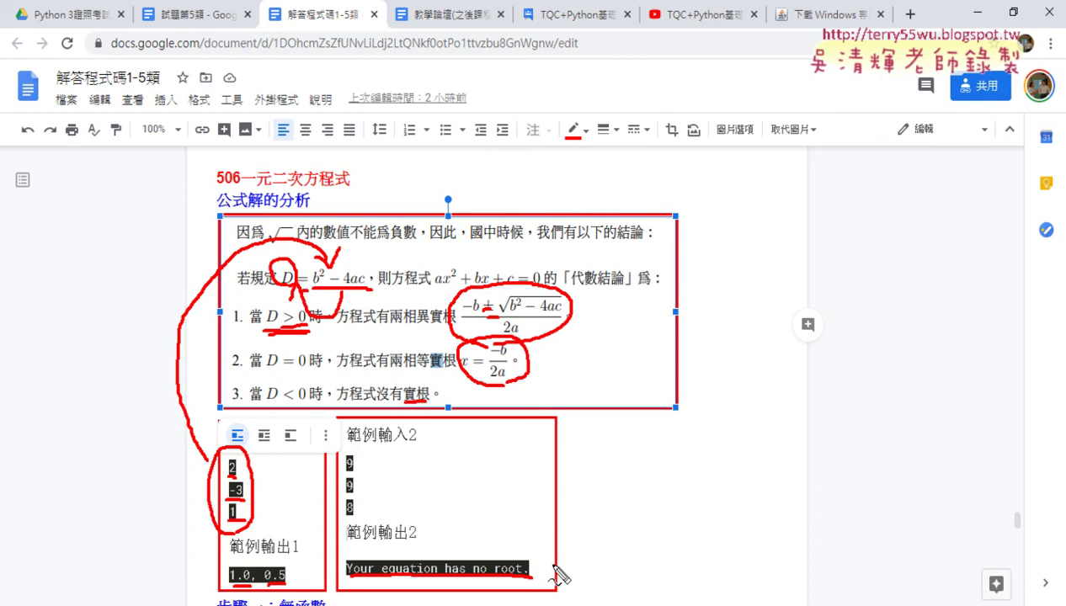
key(Escape)
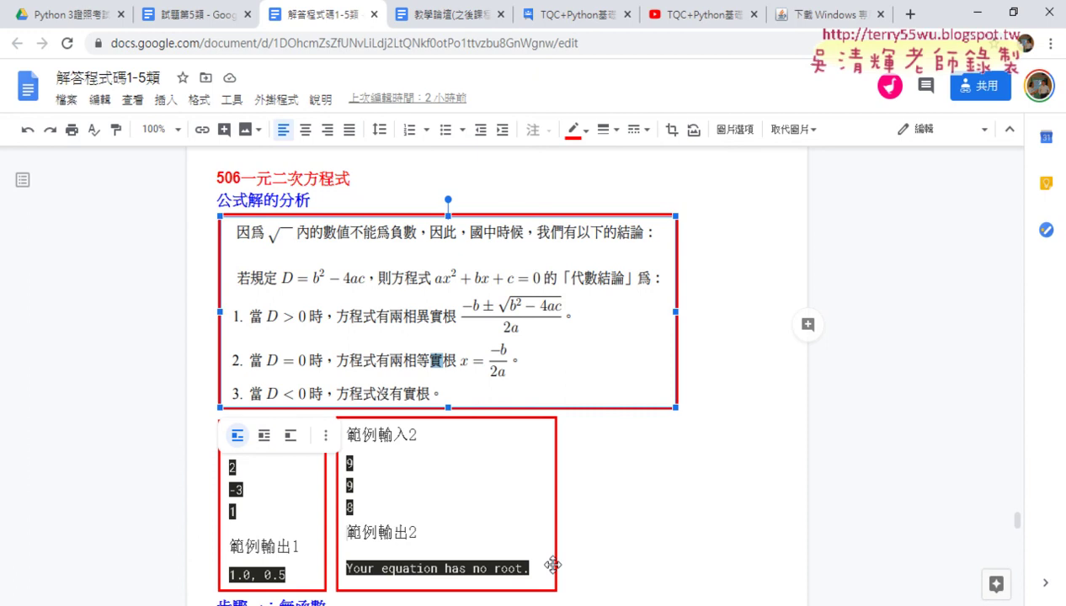
Step: Select the 一元二次方程式 heading, then return to the 試題第5類 document's 506 description
drag(242, 179, 349, 186)
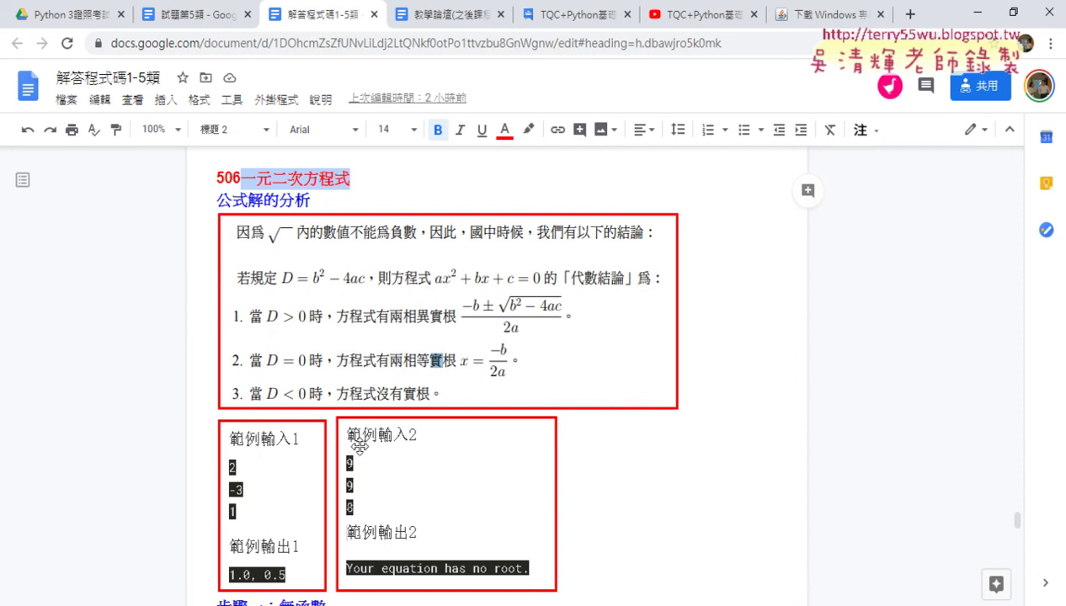
click(187, 17)
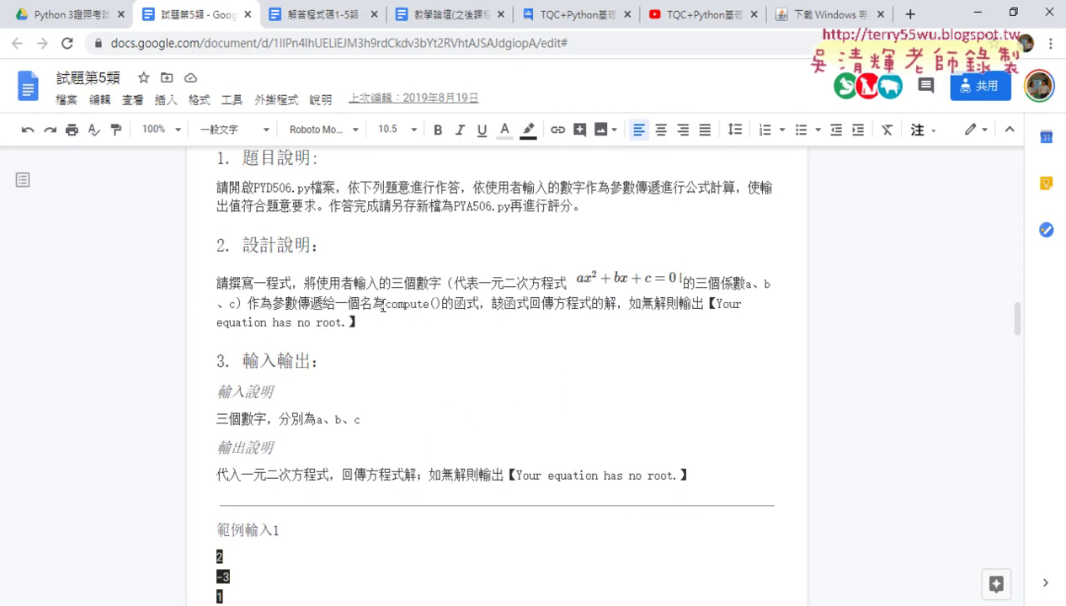
mouse_move(385, 303)
mouse_down()
mouse_move(455, 305)
mouse_move(441, 305)
mouse_up()
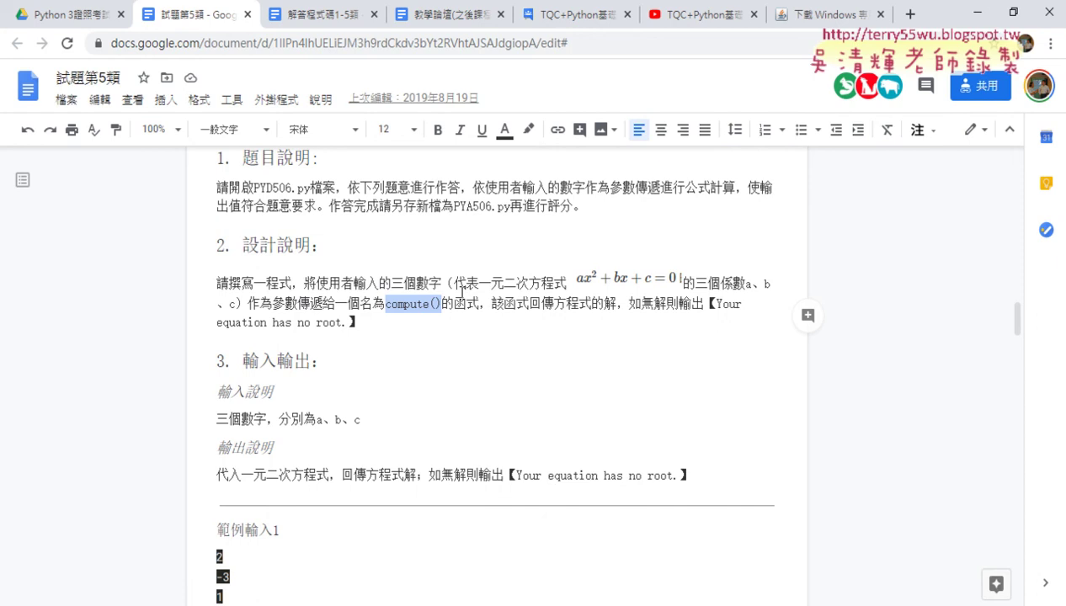
click(520, 383)
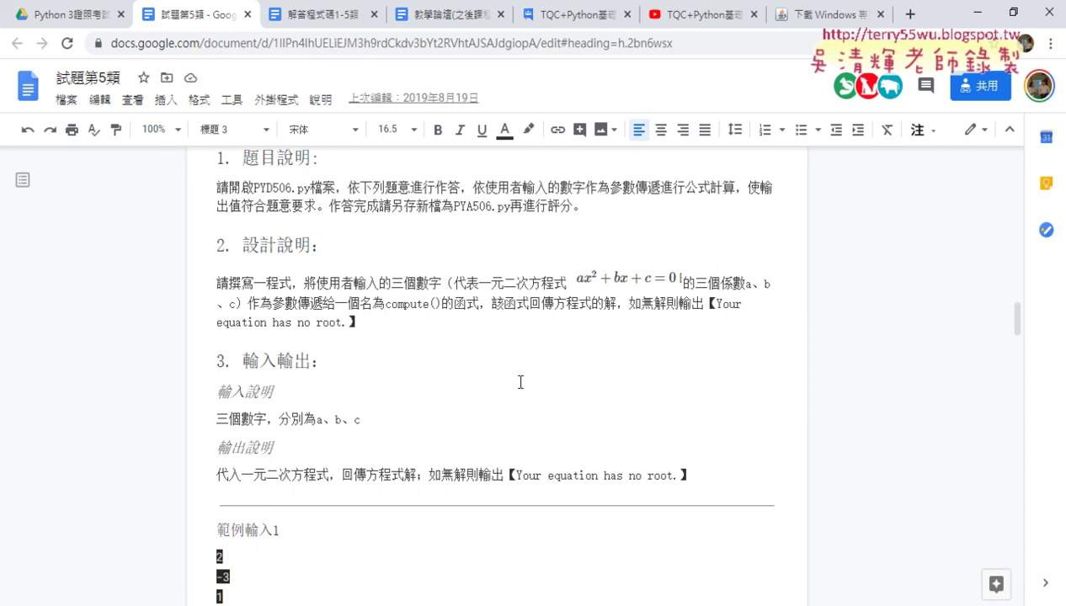